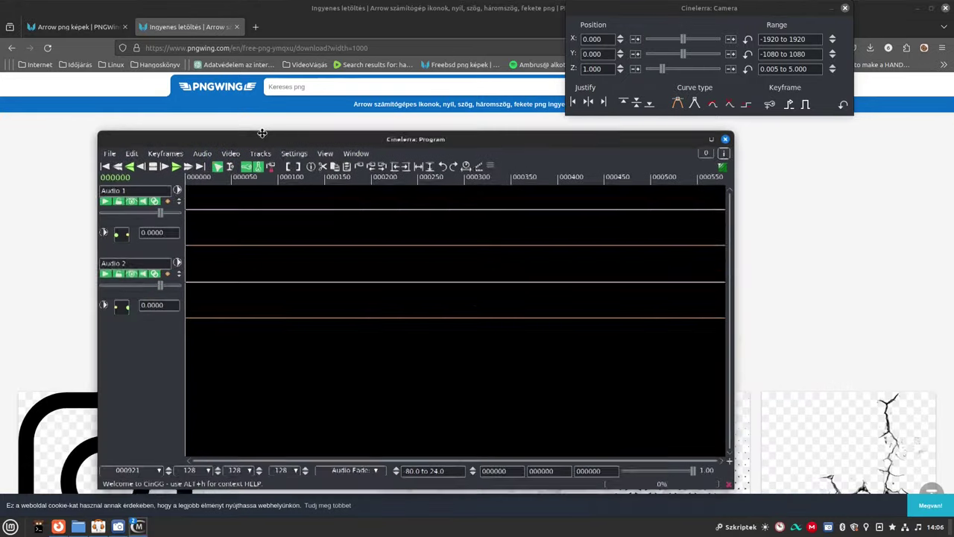
Maximize the Program window and add two video tracks above the existing audio tracks
click(846, 9)
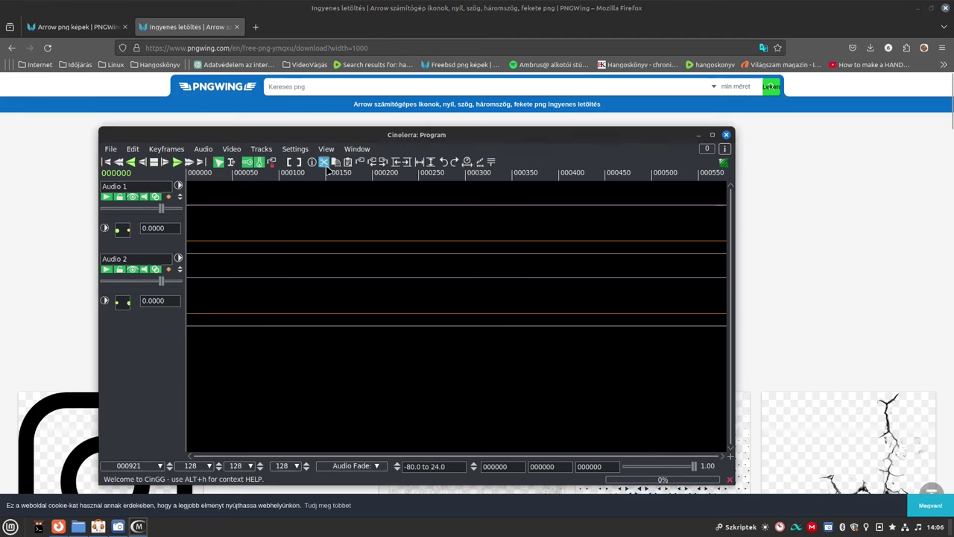
double_click(322, 142)
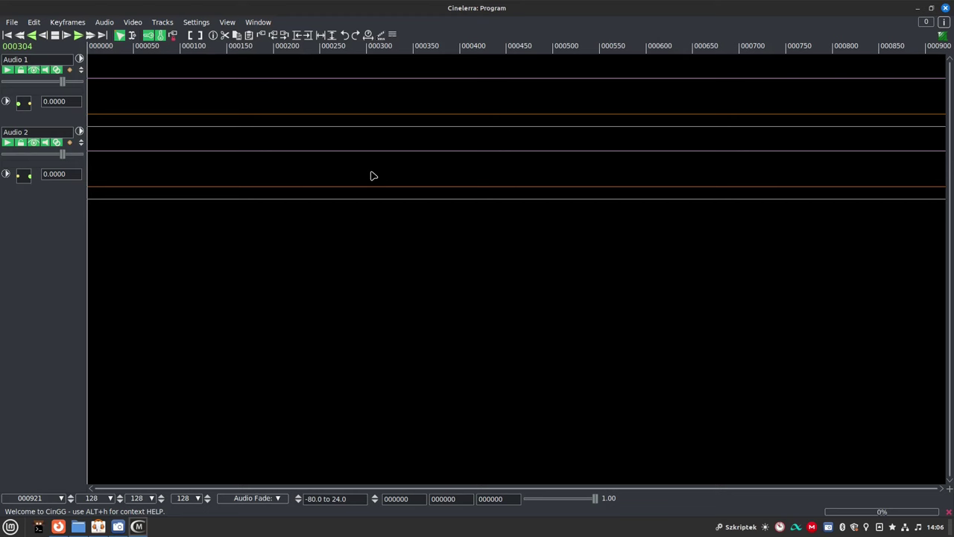
click(132, 22)
click(134, 32)
click(132, 22)
click(135, 32)
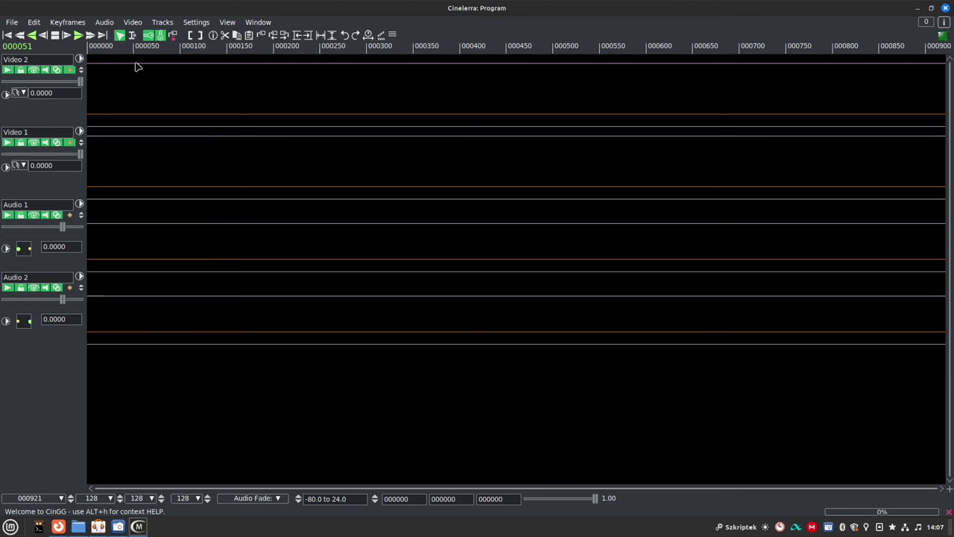
Show the Resources window and load arrow.png and minta-2023-12-02_13.49.15.mp4 as new resources only
click(258, 22)
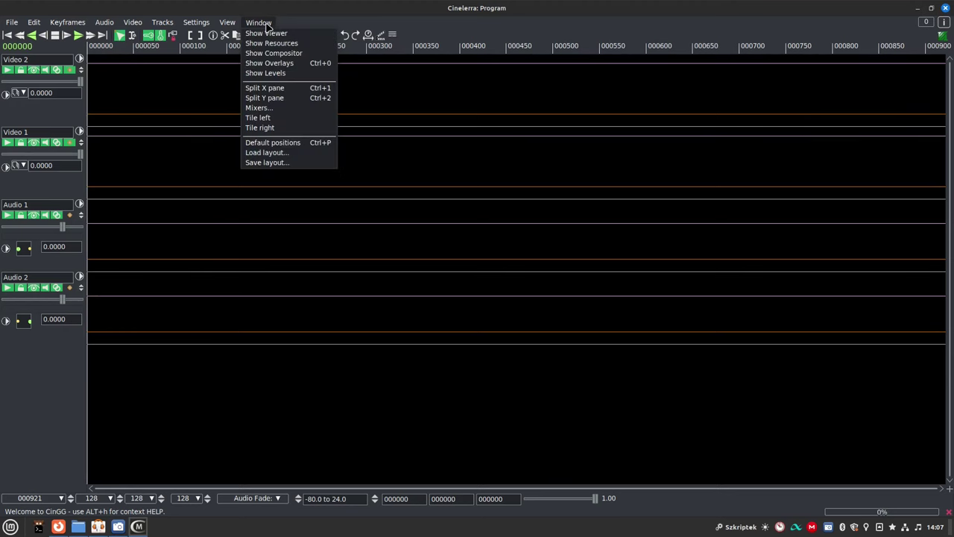
click(264, 43)
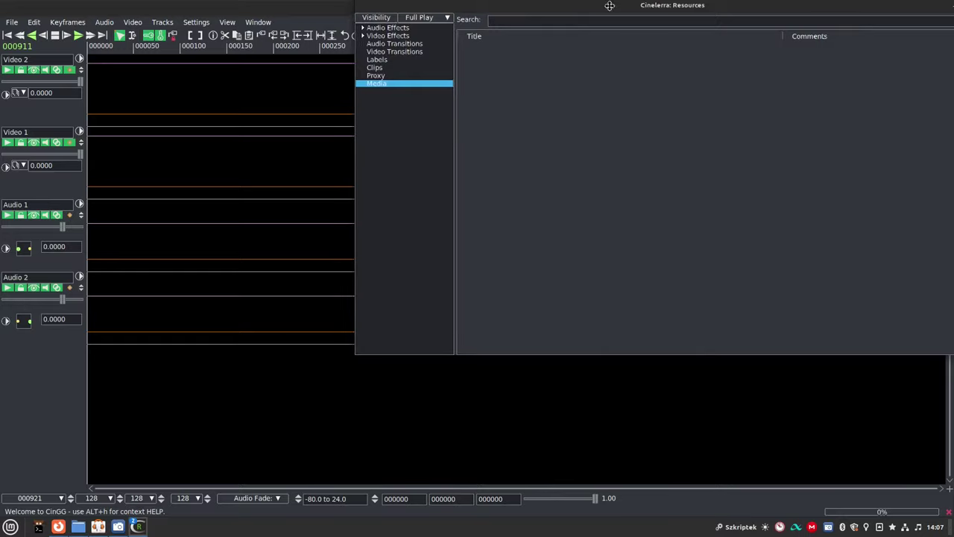
drag(611, 5, 409, 83)
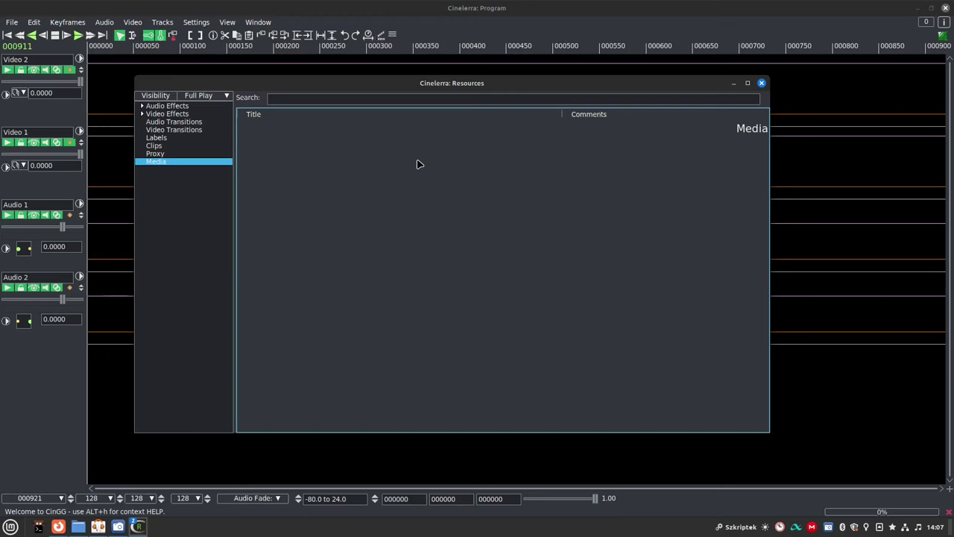
key(o)
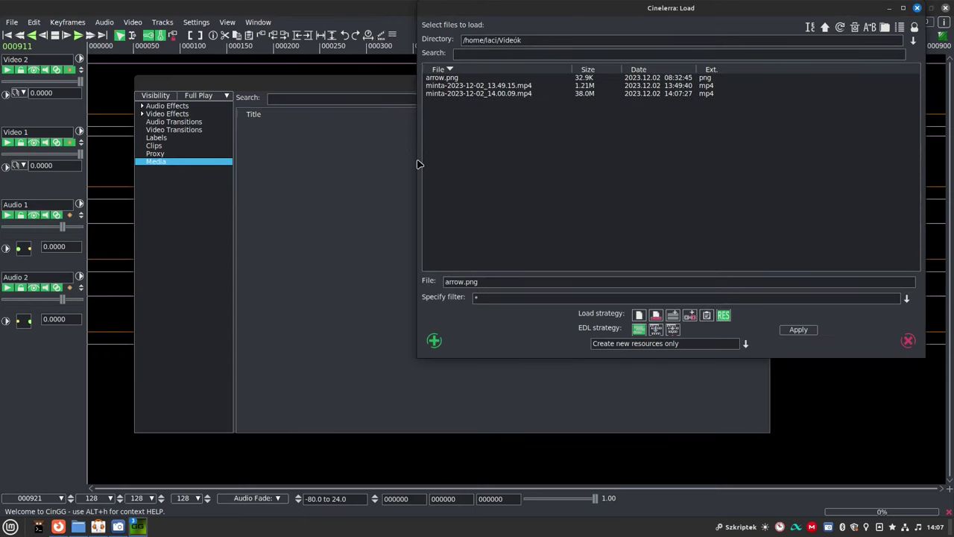
click(455, 78)
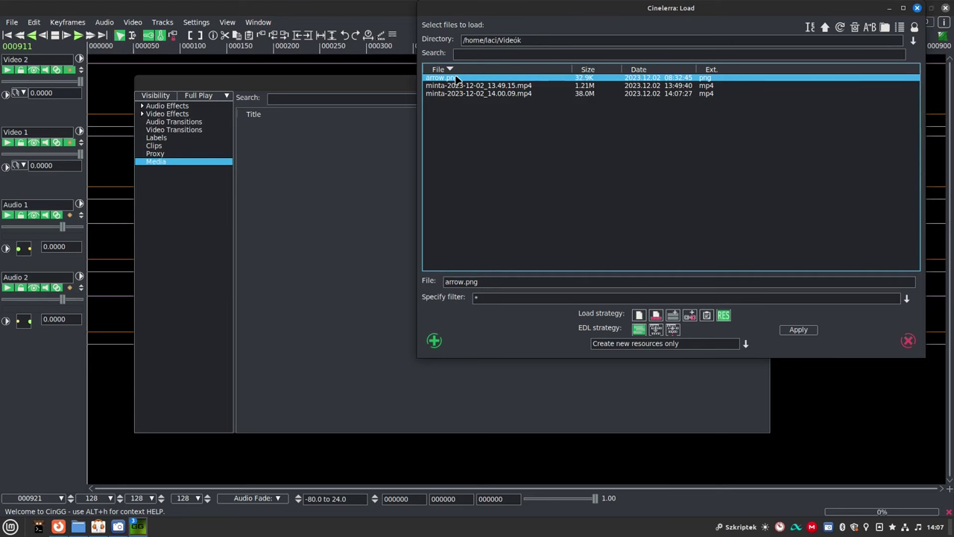
shift+click(458, 86)
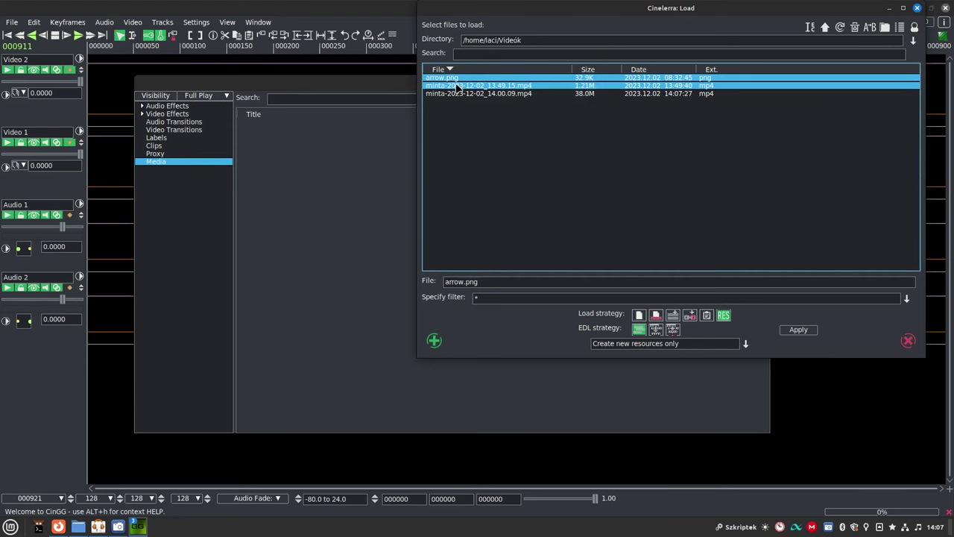
click(434, 341)
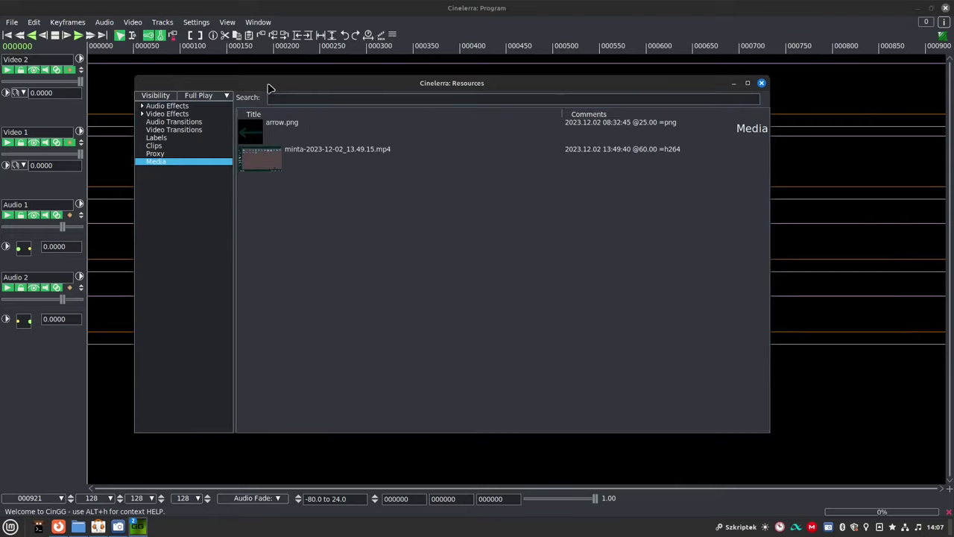
Place the minta-2023-12-02_13.49.15.mp4 clip at the start of Video 1 and delete its edits from both audio tracks
key(alt+F9)
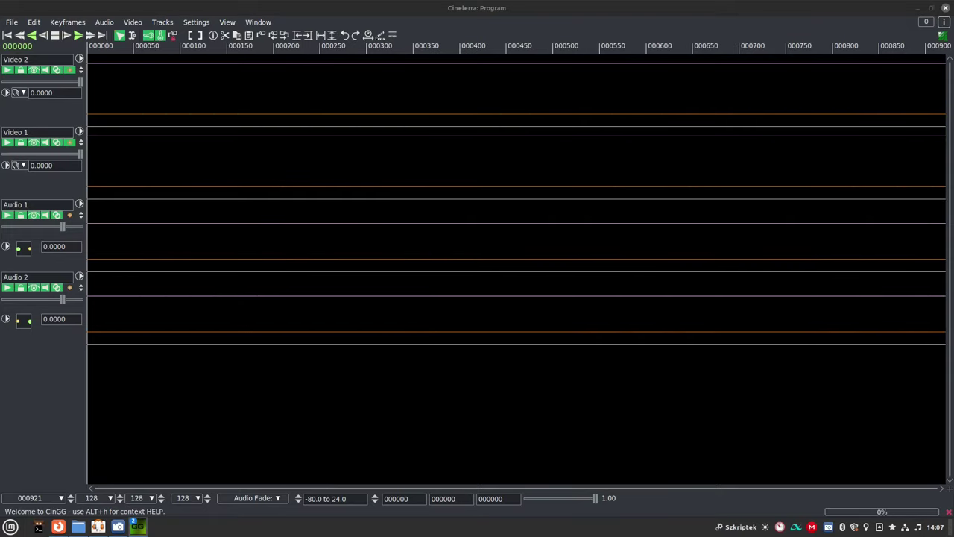
drag(953, 224, 100, 144)
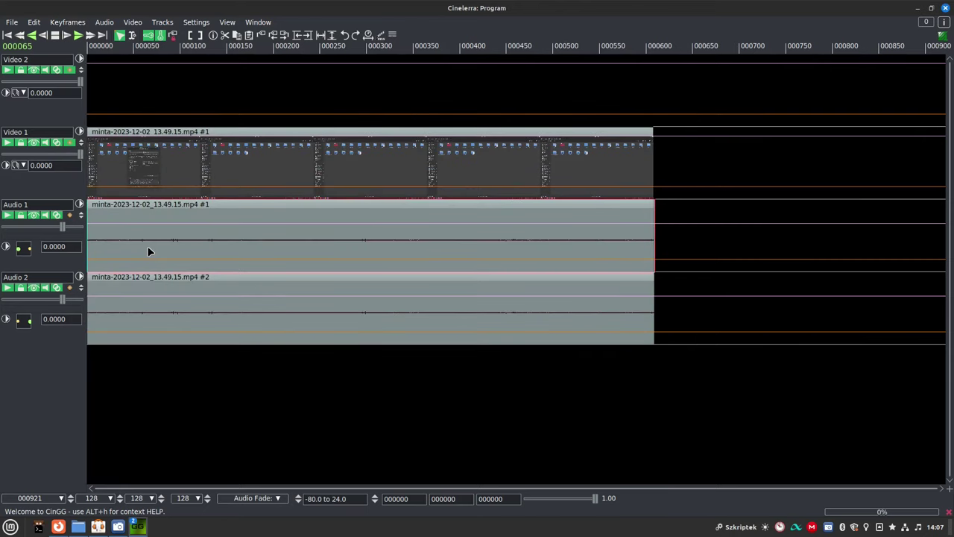
key(Delete)
click(188, 317)
key(Delete)
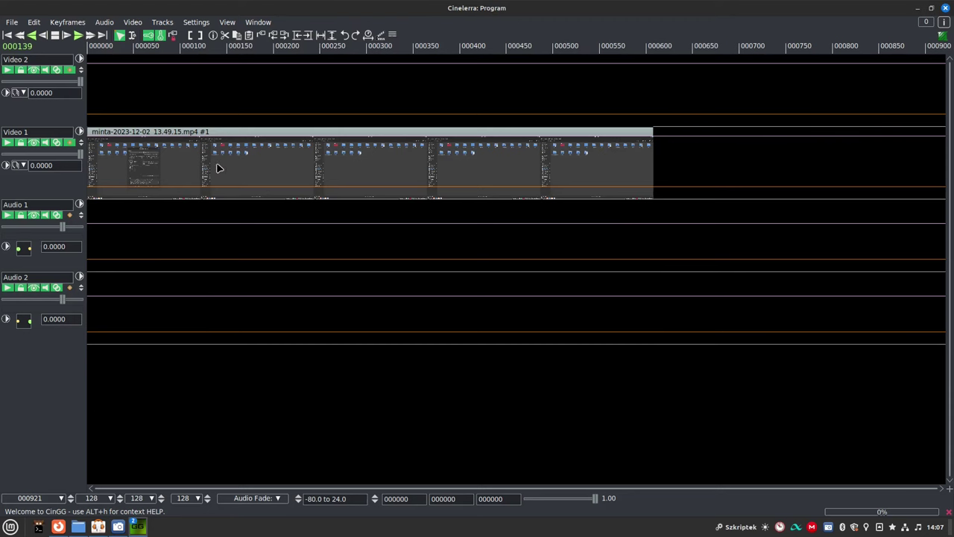
Set the insertion point to frame 135 and show the Compositor window over the timeline
click(213, 50)
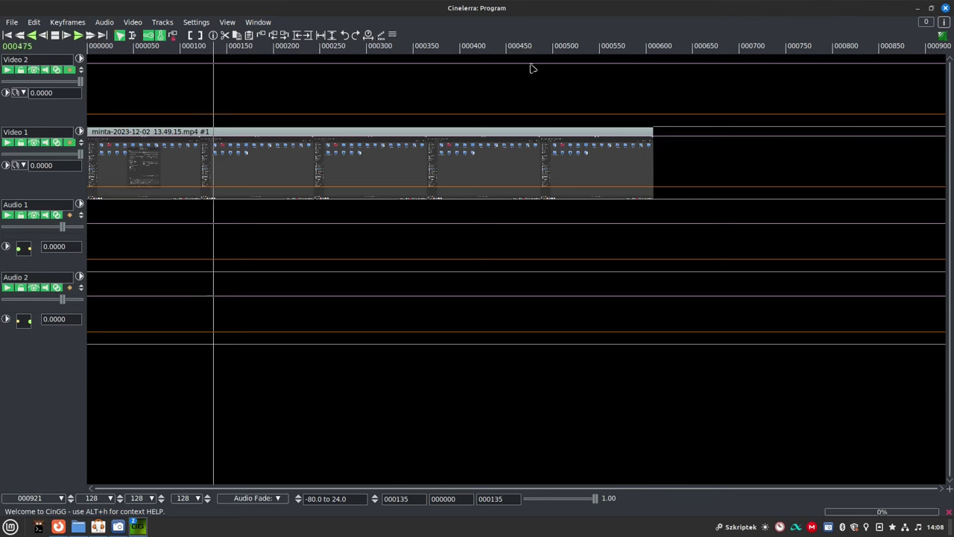
click(258, 22)
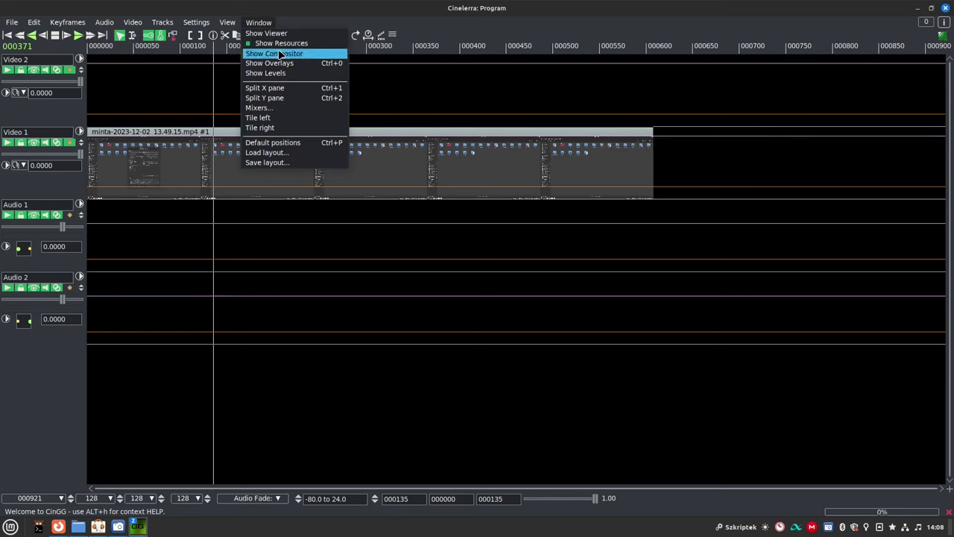
click(281, 53)
drag(634, 147, 673, 139)
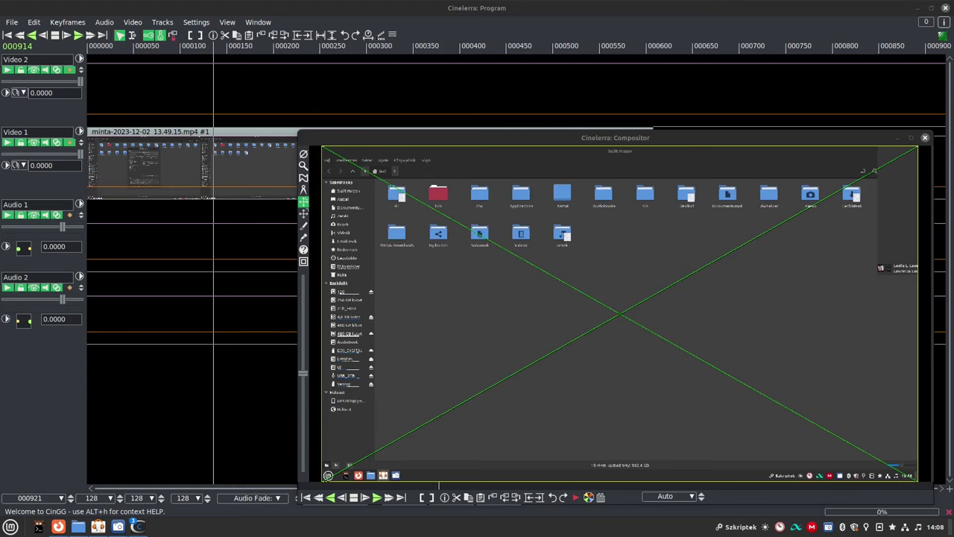
Place arrow.png on Video 2 starting at about frame 127 and set the insertion point to its start
drag(447, 74, 237, 84)
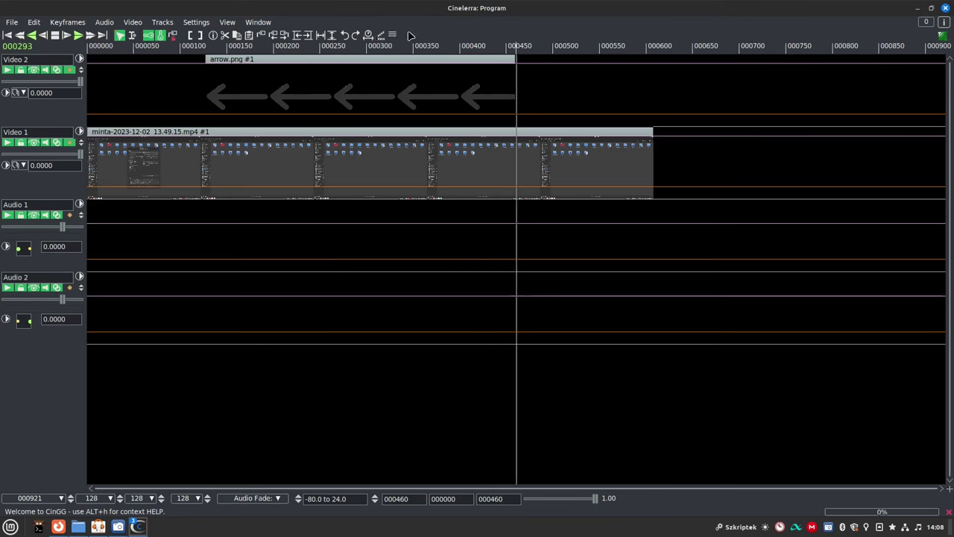
click(211, 65)
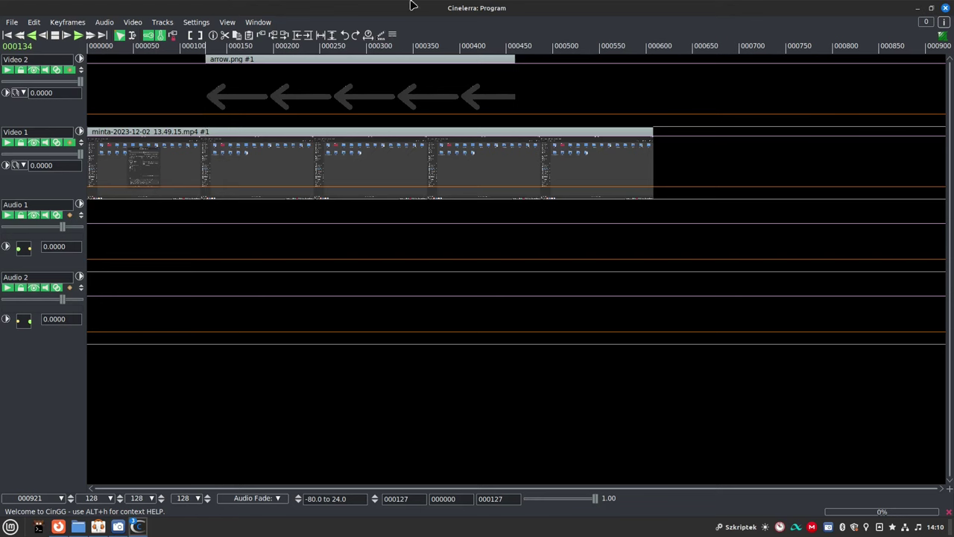
Bring the Compositor window to the front and keep it always on top of other windows
mouse_move(139, 526)
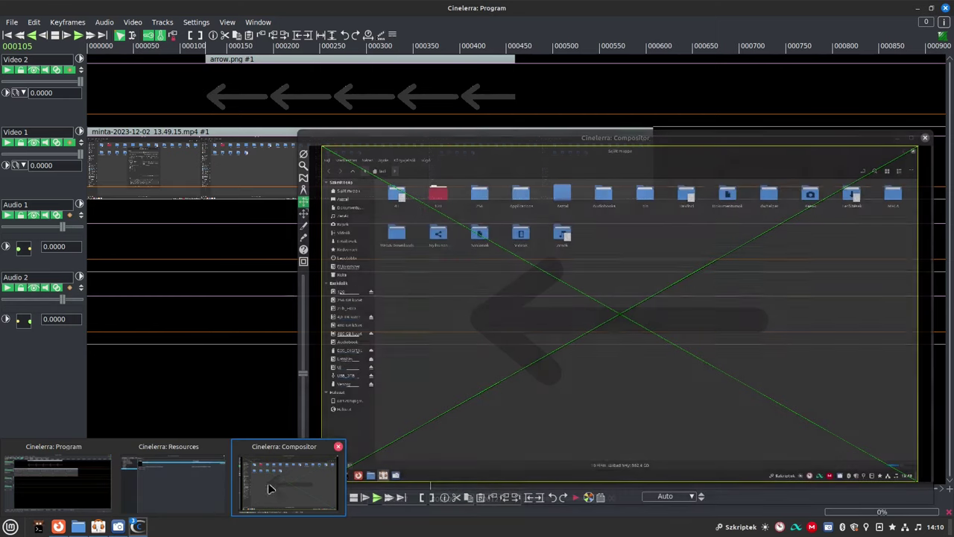
click(287, 480)
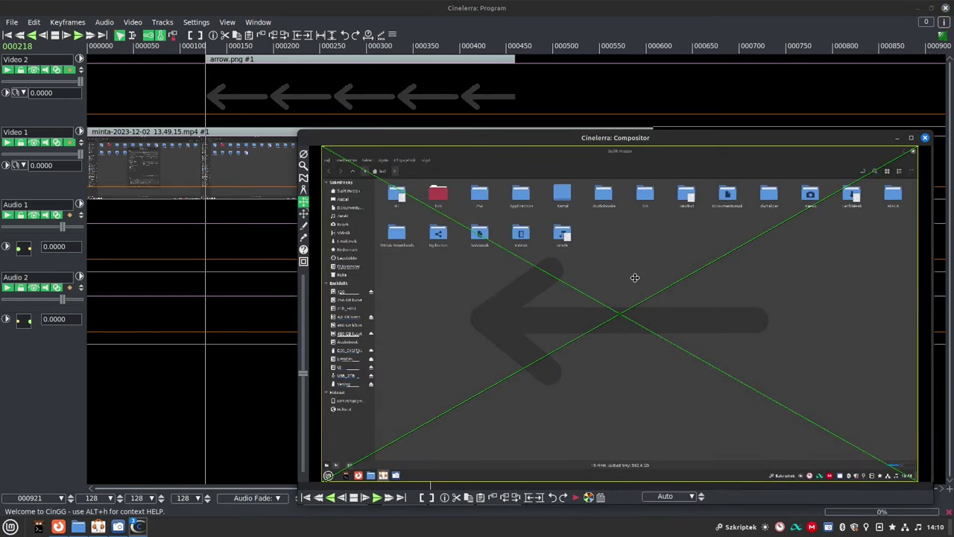
right_click(835, 141)
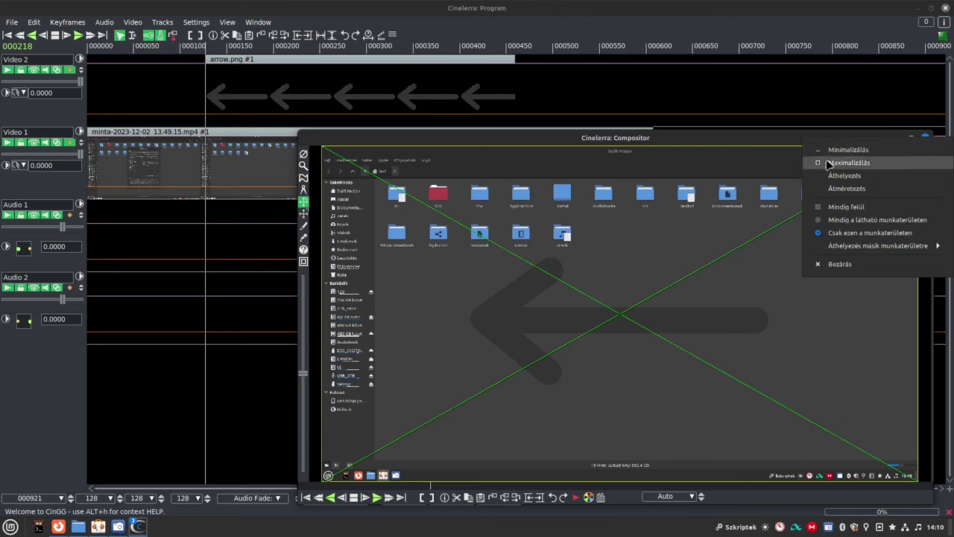
click(831, 207)
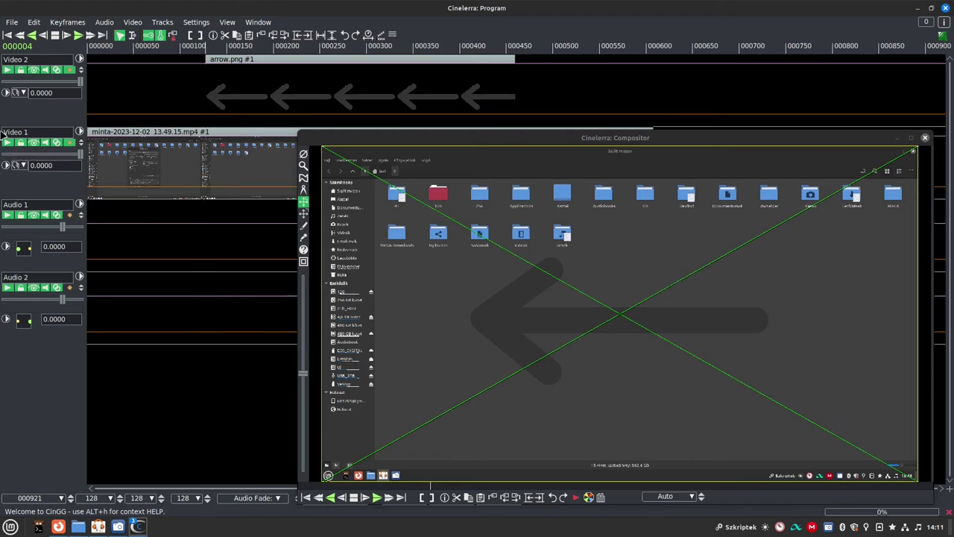
Disarm the Video 1 track and shrink the arrow image by setting its camera Z value to 0.170
click(23, 148)
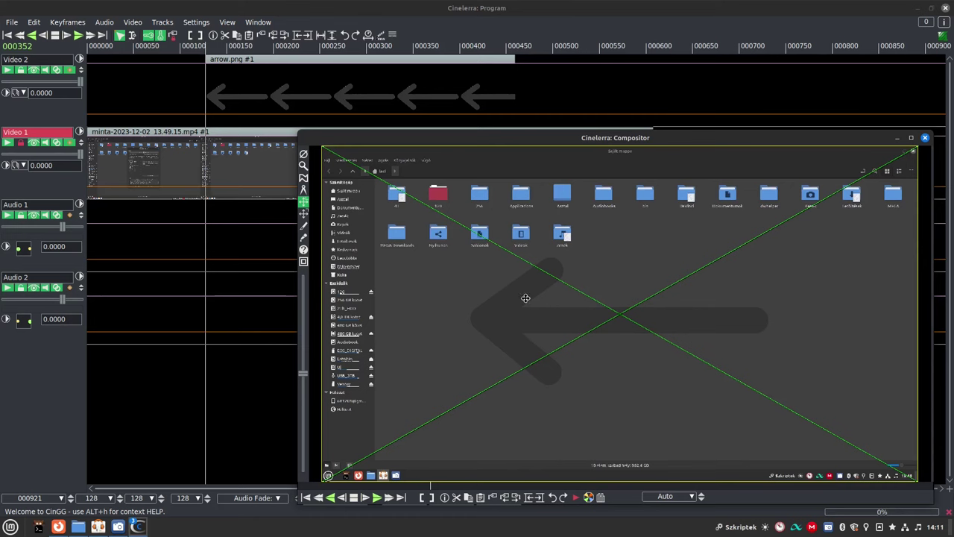
click(309, 203)
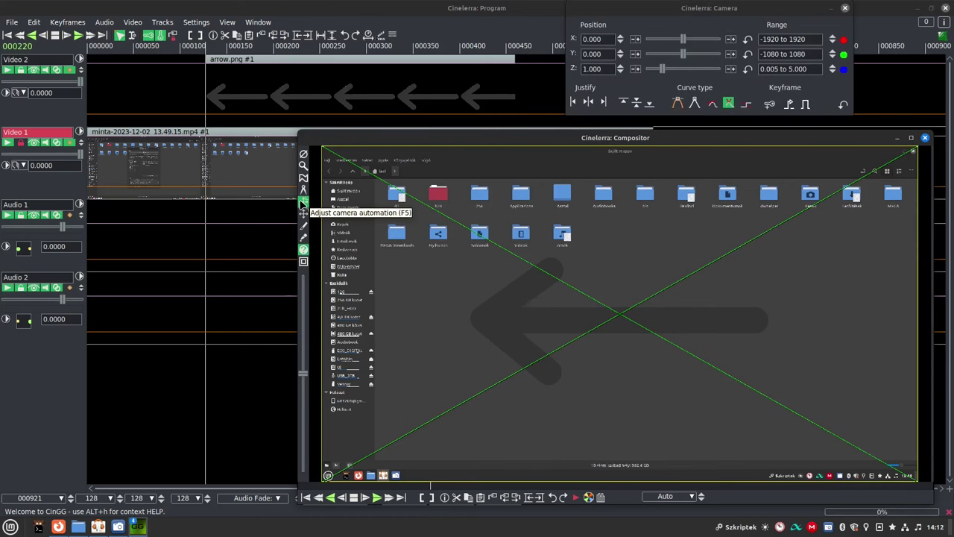
drag(629, 6, 198, 33)
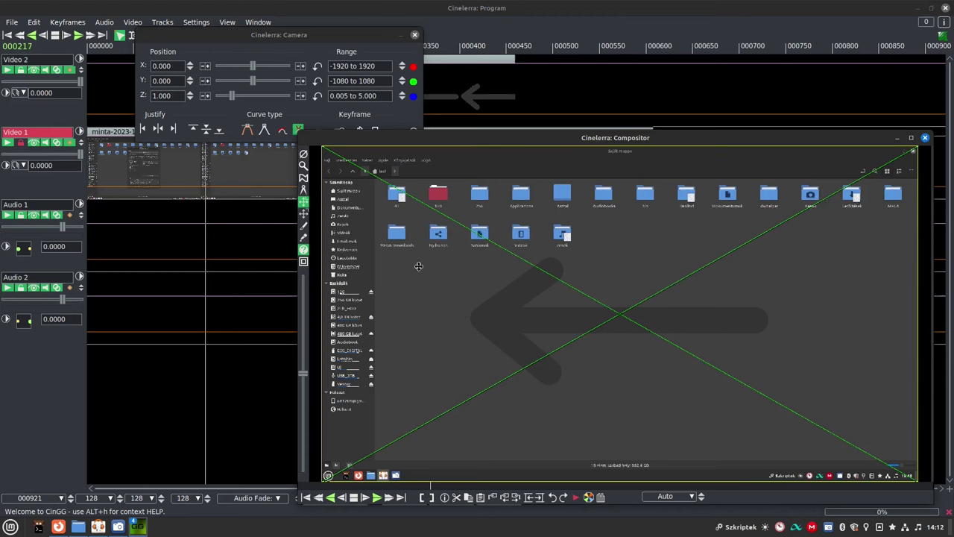
drag(232, 97, 216, 95)
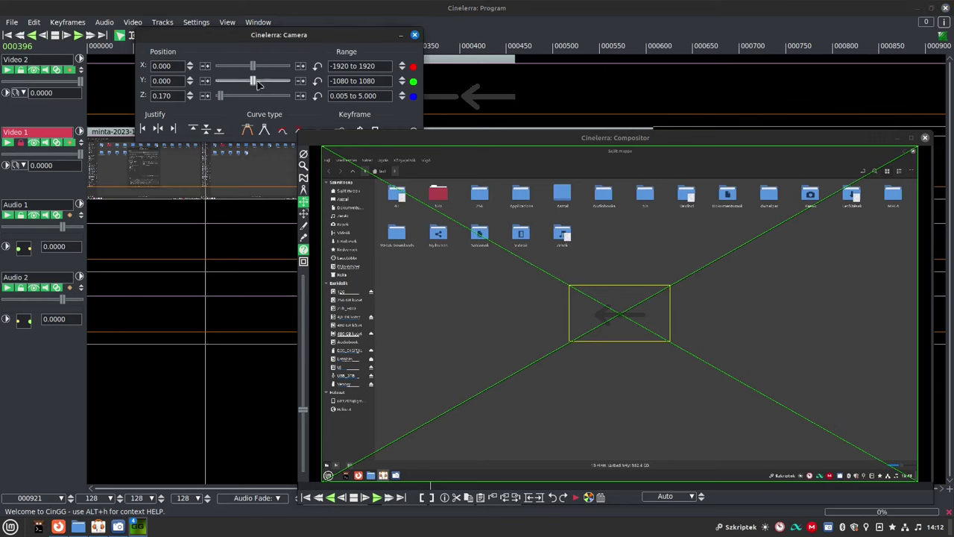
Extend the camera's Y range to -1080 to 2080 and move the arrow up to Y position 2080
drag(252, 84, 304, 71)
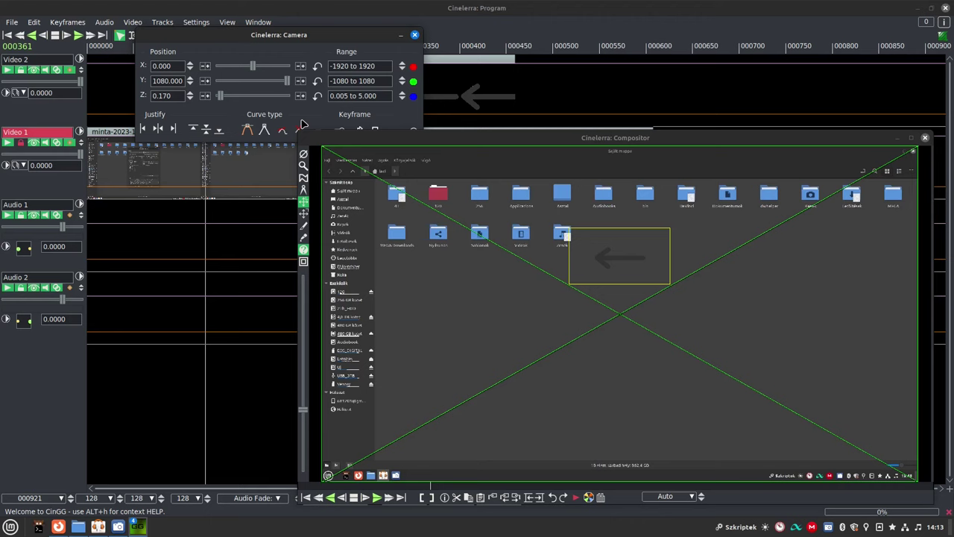
click(363, 81)
key(BackSpace)
text(20)
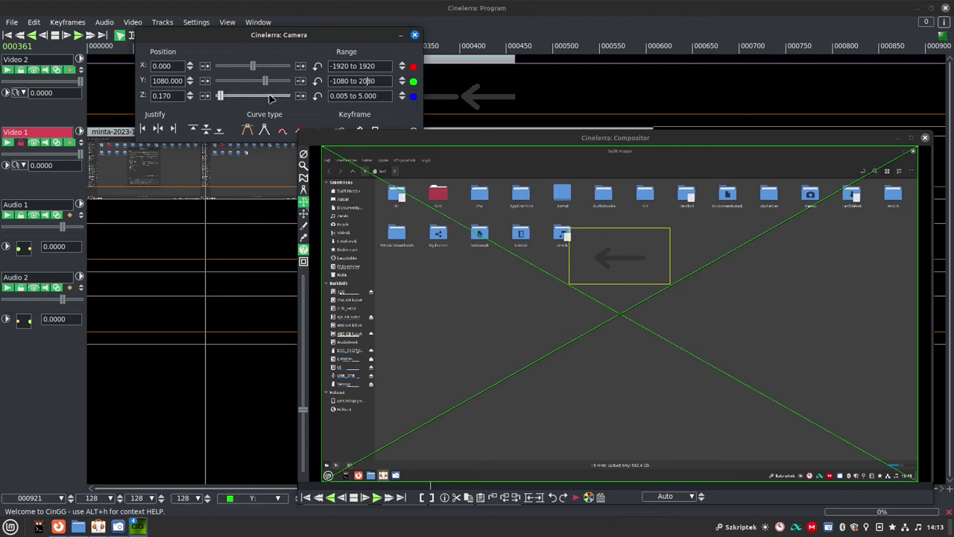
mouse_move(269, 86)
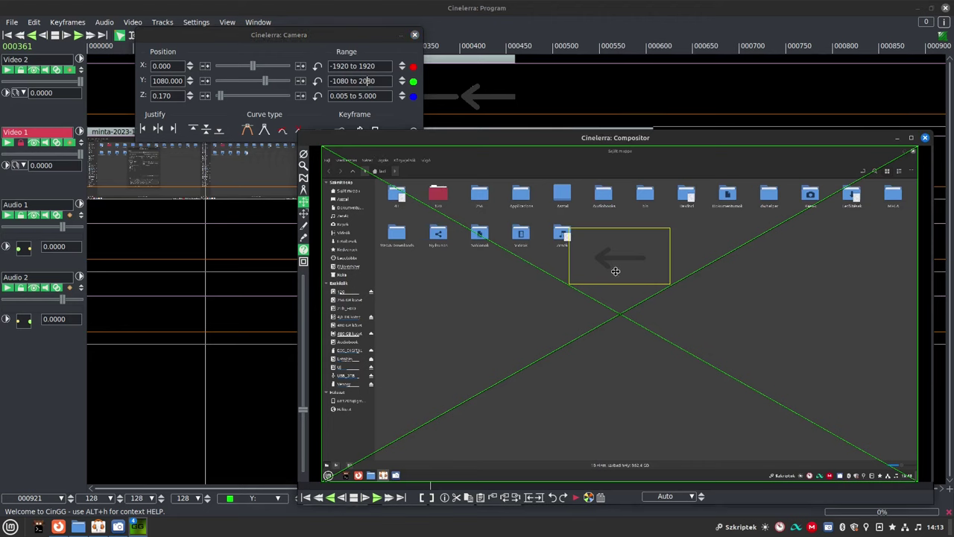
drag(266, 80, 297, 77)
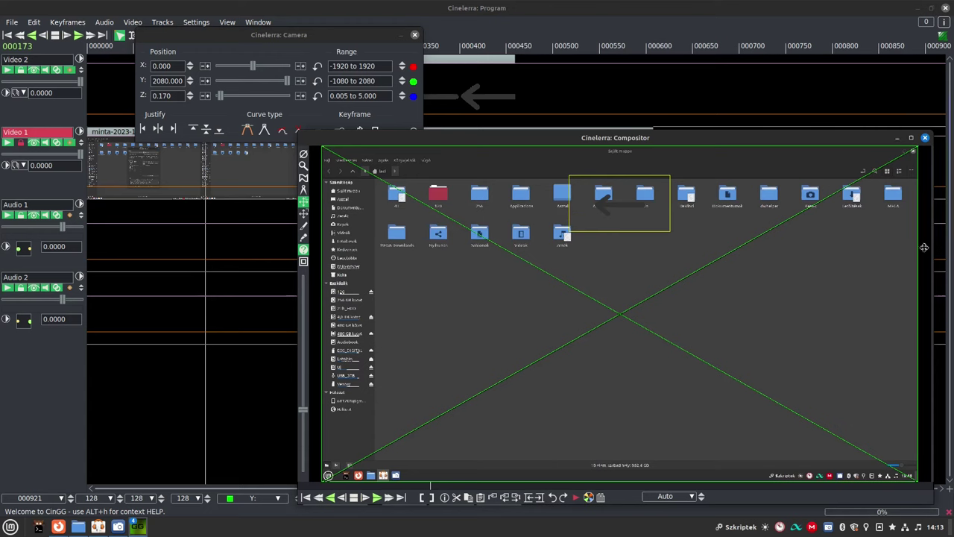
Extend the camera's X range to -3920 to 1920 and move the arrow to X position -3920
drag(249, 67, 189, 67)
click(519, 161)
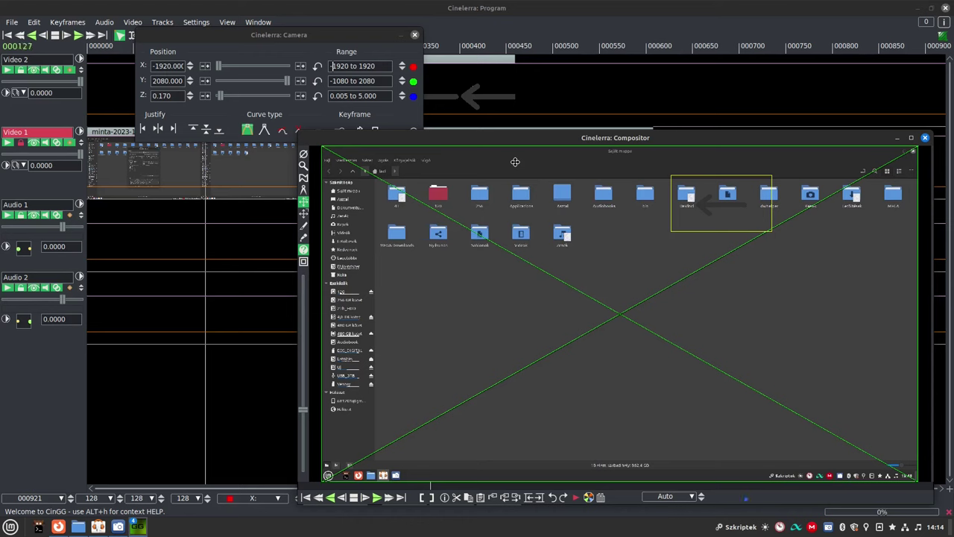
click(276, 117)
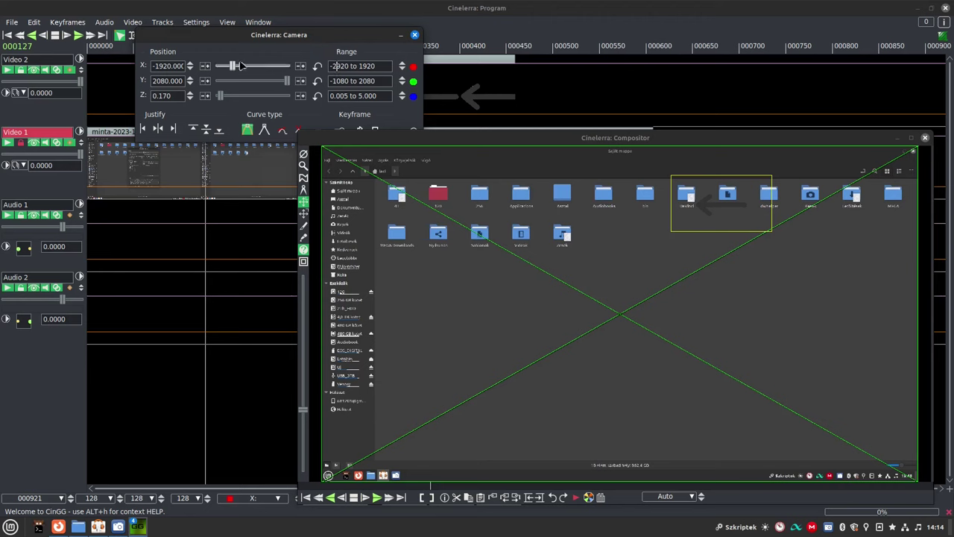
drag(233, 66, 213, 68)
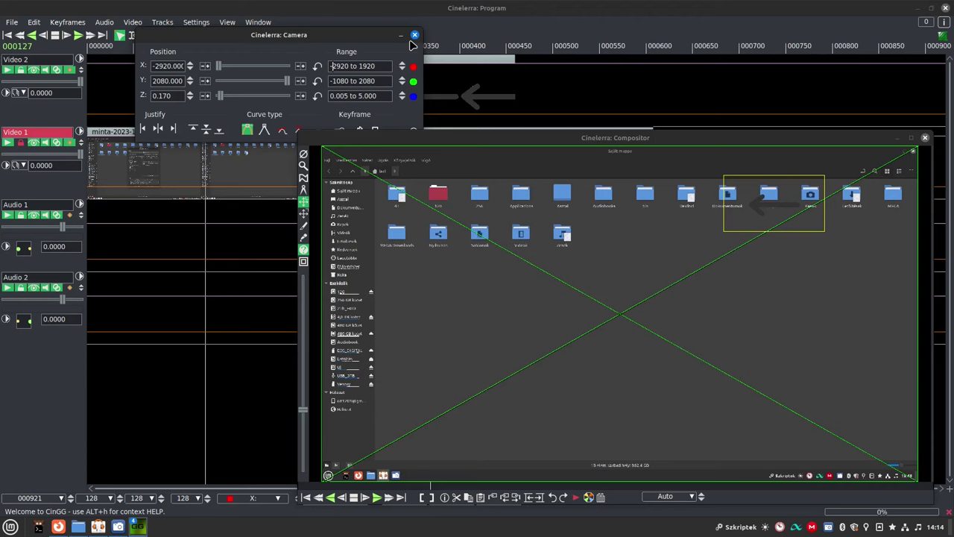
key(Delete)
key(Delete)
text(-3)
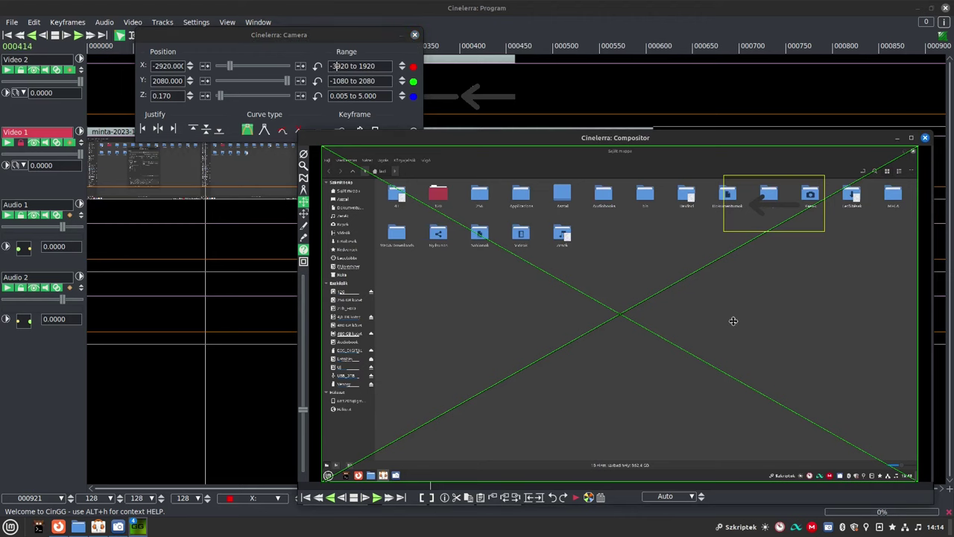
drag(233, 65, 217, 65)
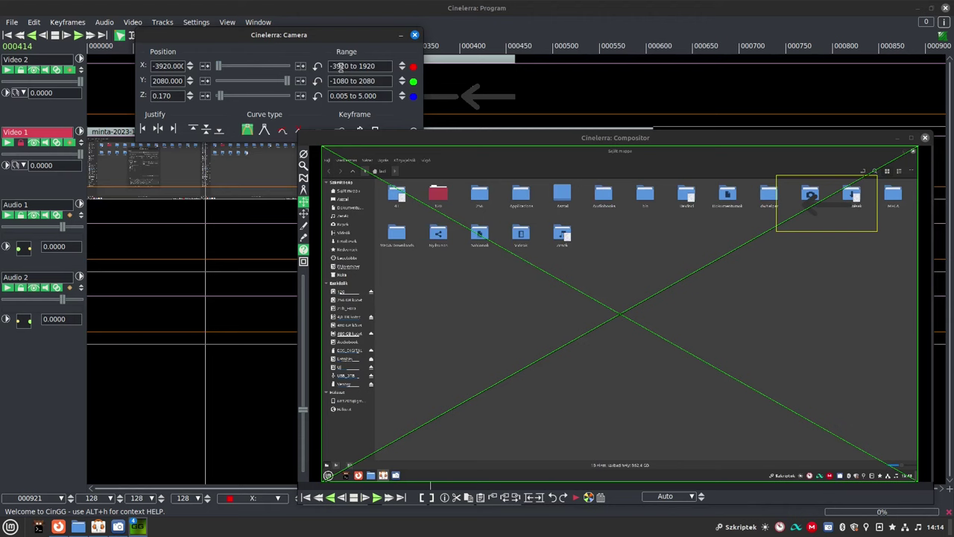
Extend the camera's X range to -4920 to 1920 and move the arrow to X position about -4464
key(BackSpace)
key(BackSpace)
key(BackSpace)
text(4)
drag(230, 66, 223, 66)
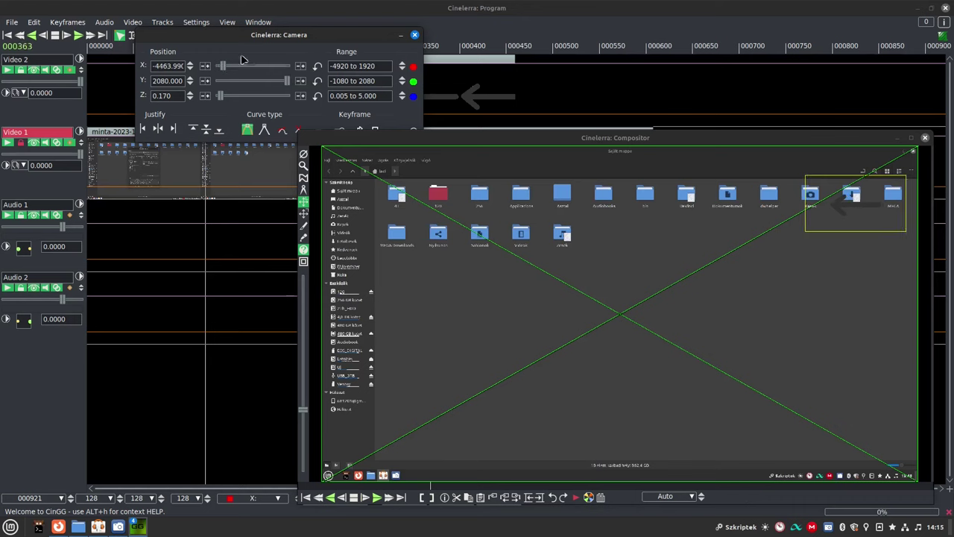
Extend the camera's Y range to -1080 to 2580 and move the arrow to about X -4646.39, Y 2384.8
click(361, 82)
key(BackSpace)
text(2)
key(Delete)
text(5)
drag(276, 79, 284, 81)
drag(218, 70, 216, 70)
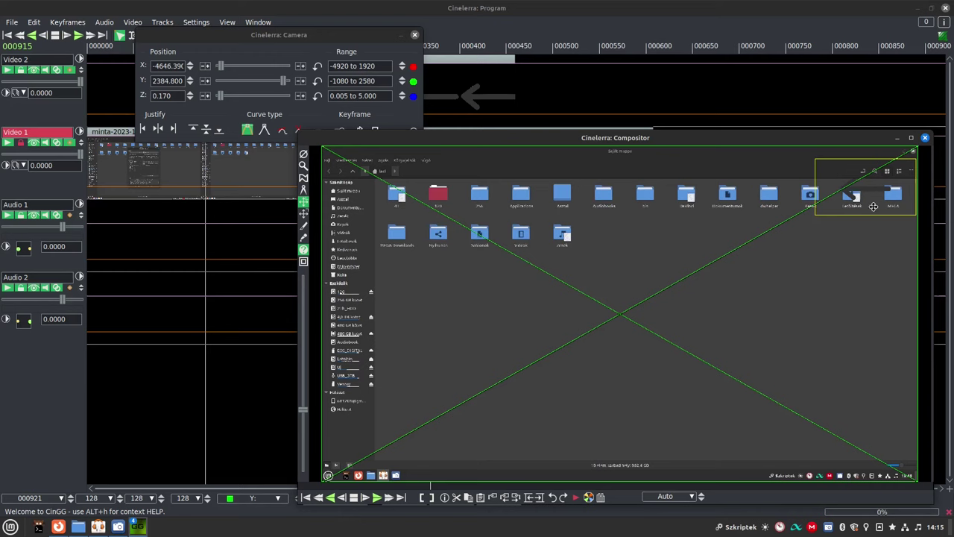
drag(301, 36, 925, 137)
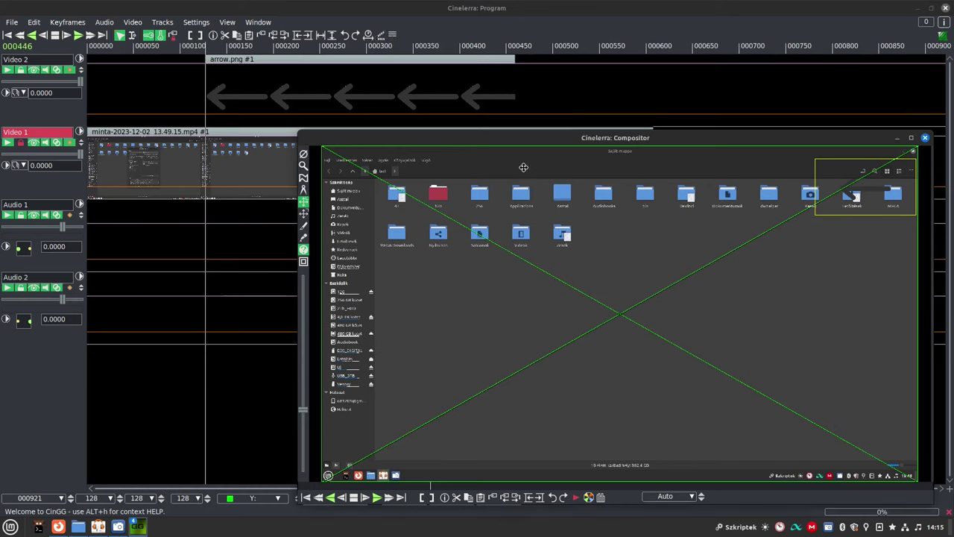
Find the Rotate effect with the filter "rot" and attach it to the Video 2 track holding arrow.png
click(240, 68)
right_click(240, 66)
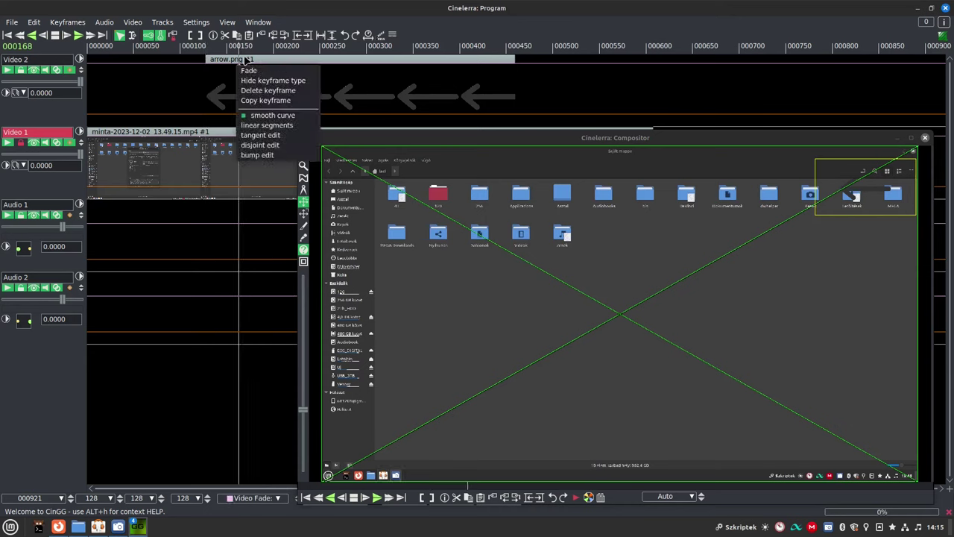
click(245, 61)
click(245, 62)
right_click(244, 61)
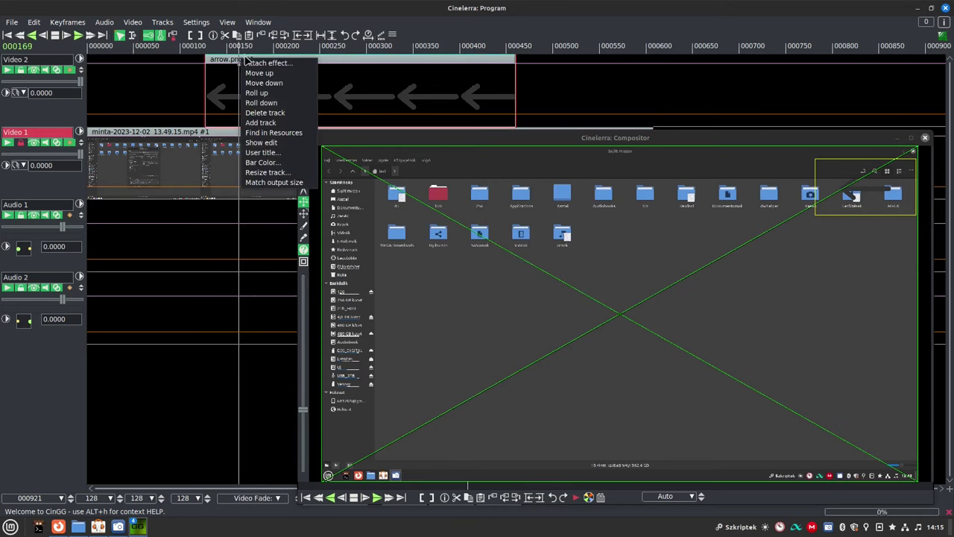
click(253, 63)
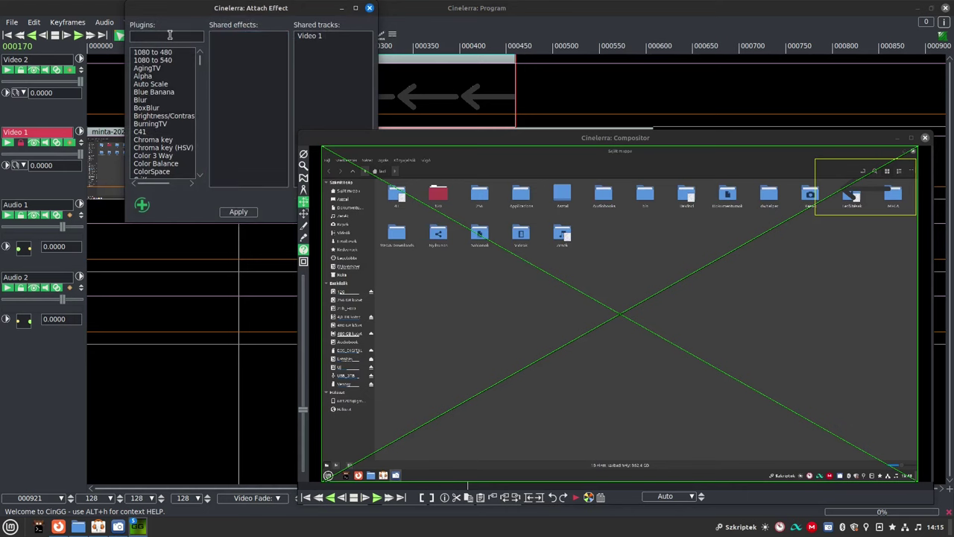
text(rot)
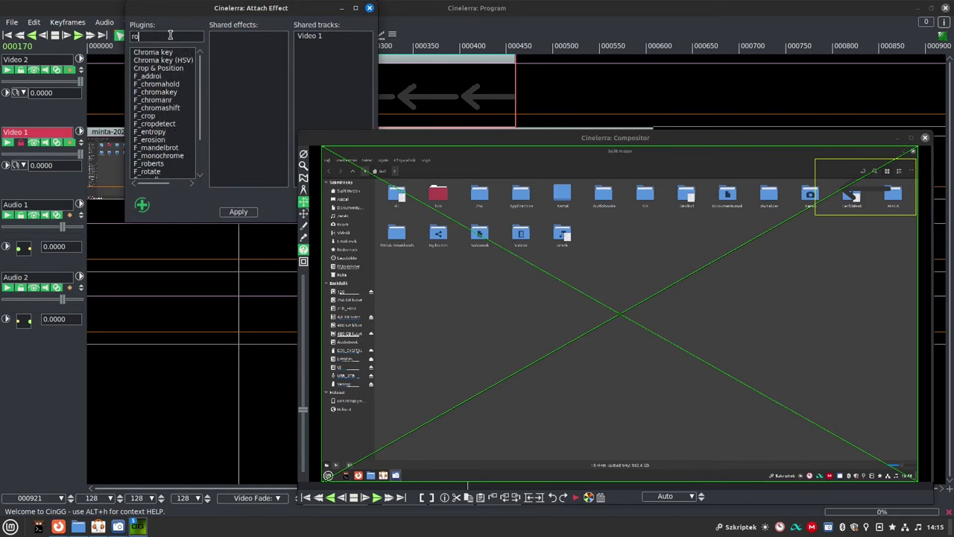
click(152, 64)
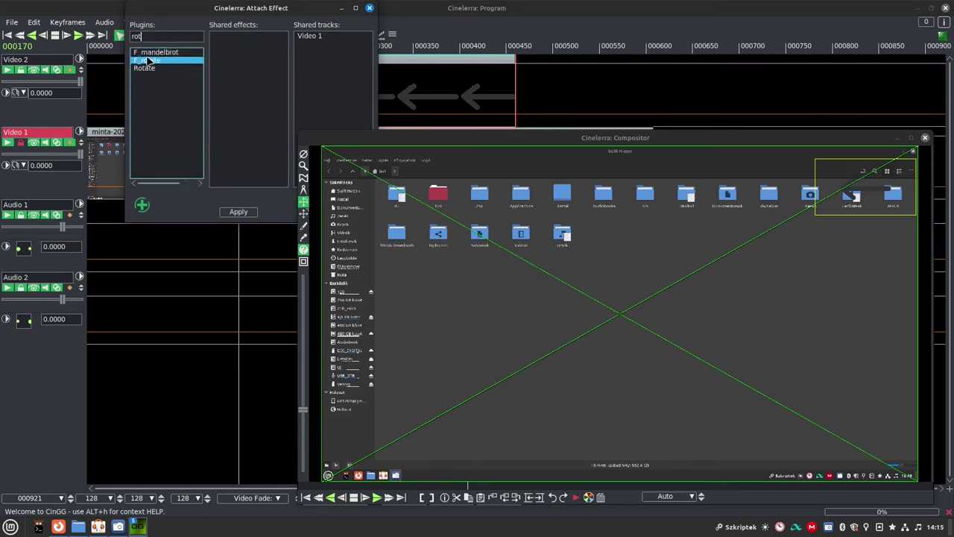
click(147, 69)
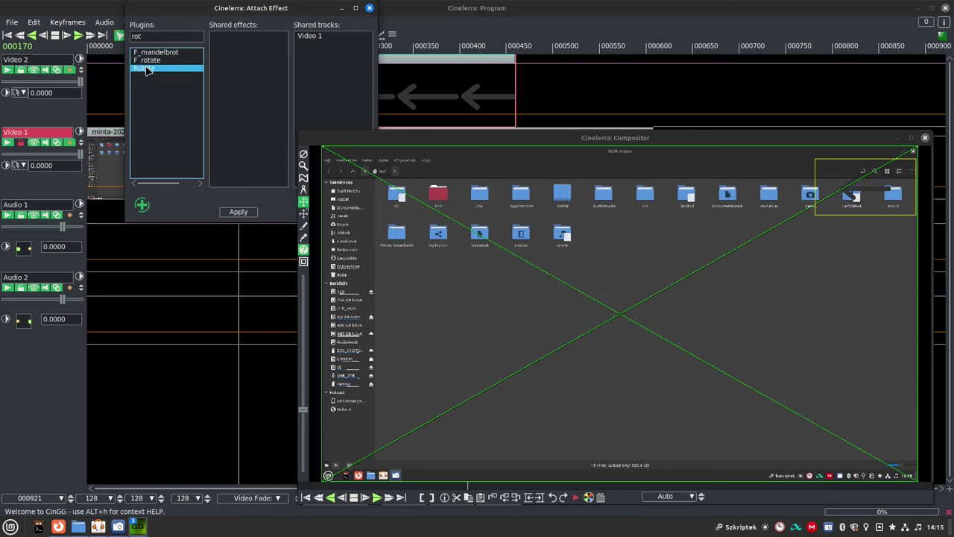
double_click(147, 69)
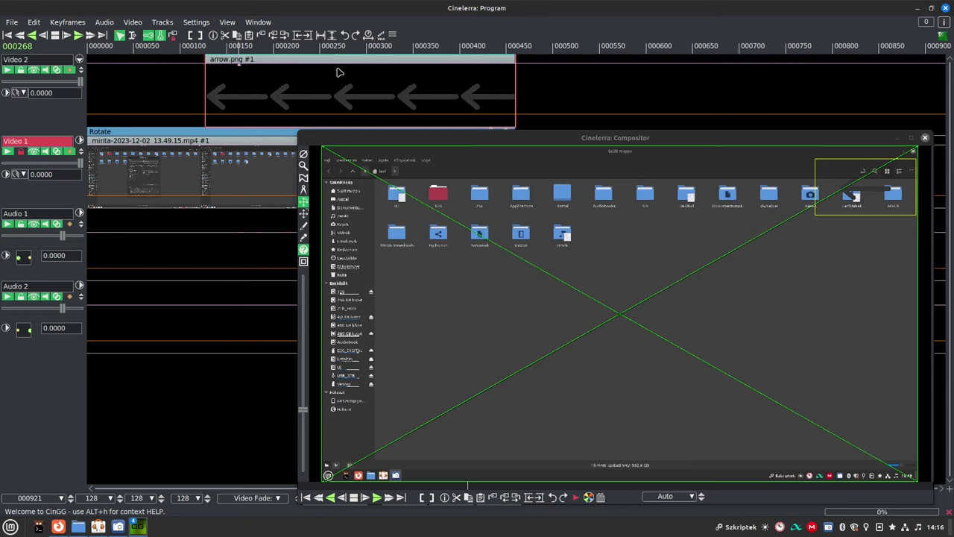
Open the Rotate effect's settings for Video 2, set the angle to -360.00 and turn on pivot drawing
drag(387, 143, 391, 164)
click(491, 131)
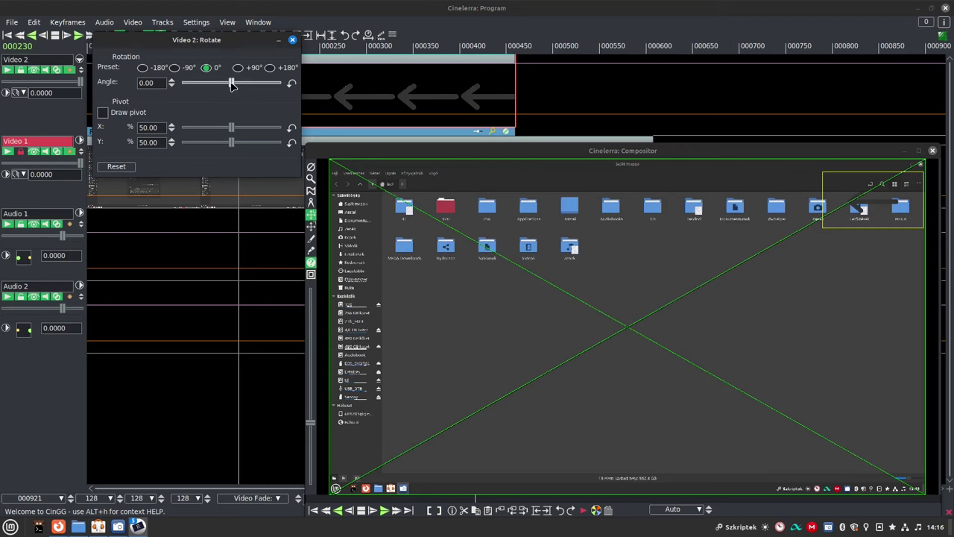
drag(232, 84, 173, 88)
click(110, 113)
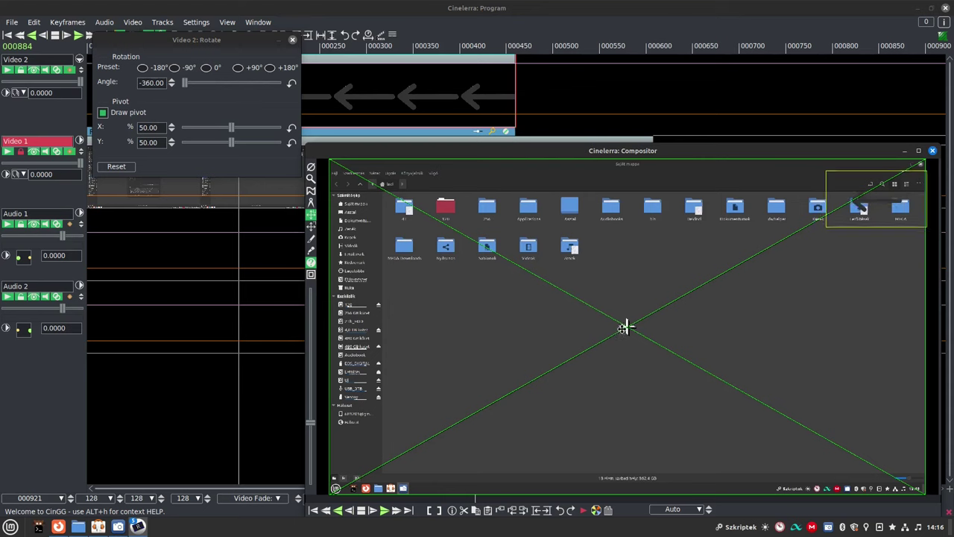
Set the rotation pivot to X 87.00% and Y 12.50%, and rotate the arrow to an angle of -212.30
drag(233, 127, 271, 128)
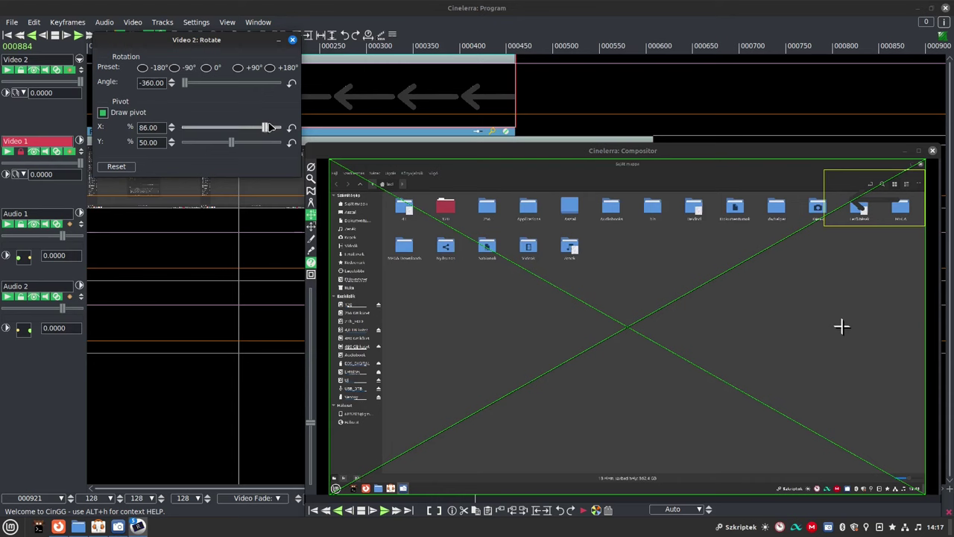
drag(232, 141, 195, 147)
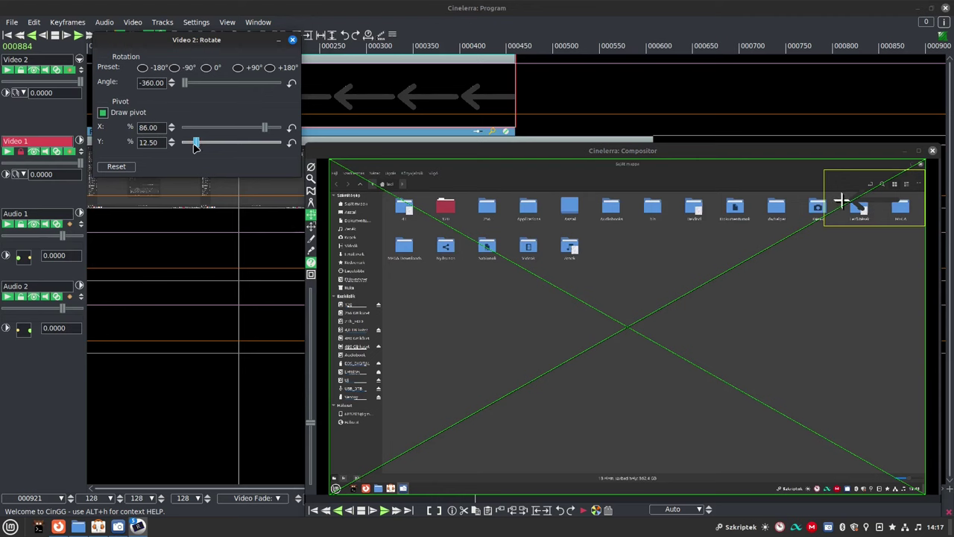
drag(266, 127, 270, 127)
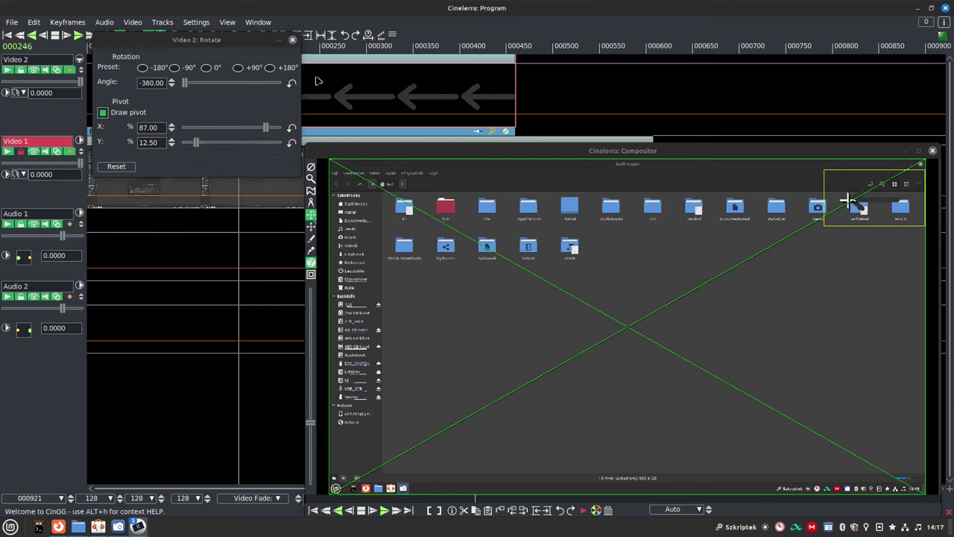
mouse_move(187, 87)
mouse_down()
mouse_move(211, 83)
mouse_move(202, 83)
mouse_up()
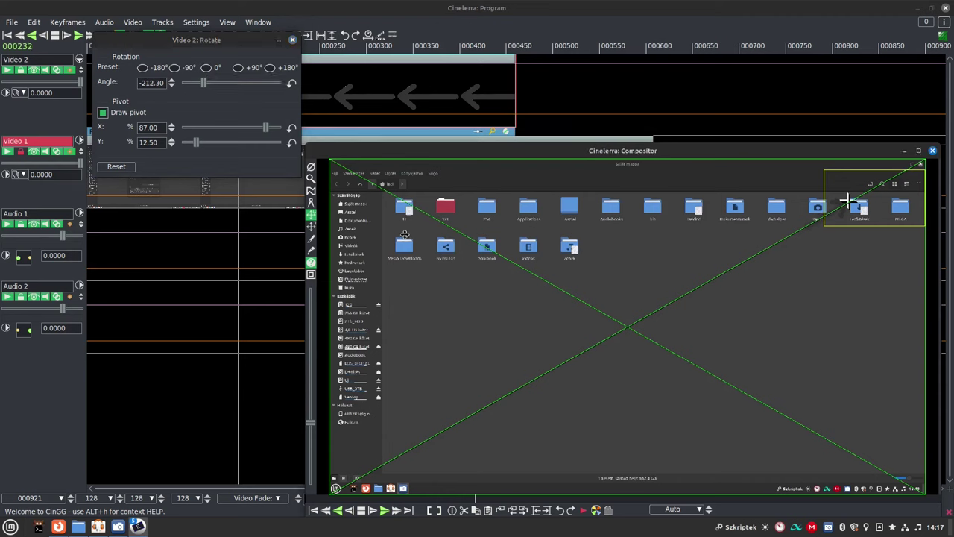
click(293, 41)
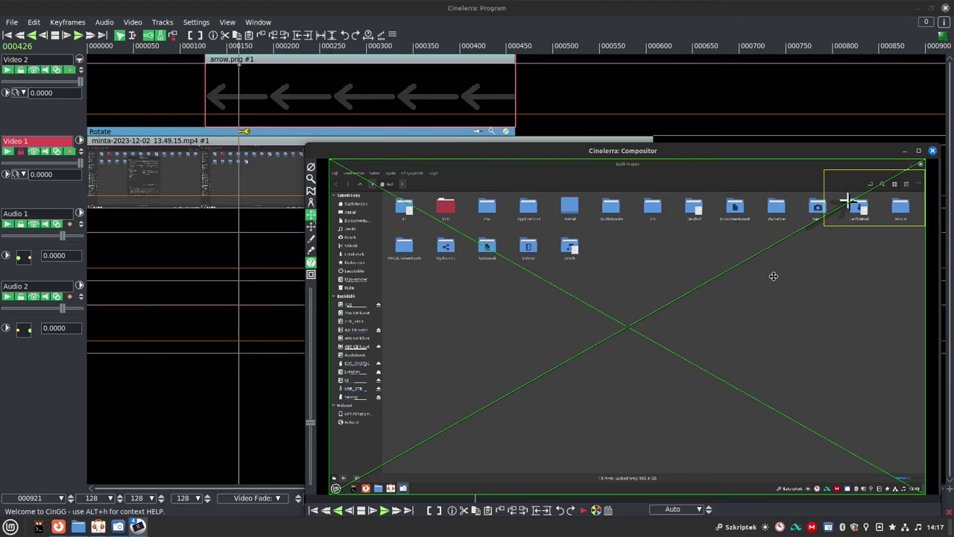
Reopen the camera settings, nudge the arrow to Y position about 2409.2, and leave camera editing
click(239, 65)
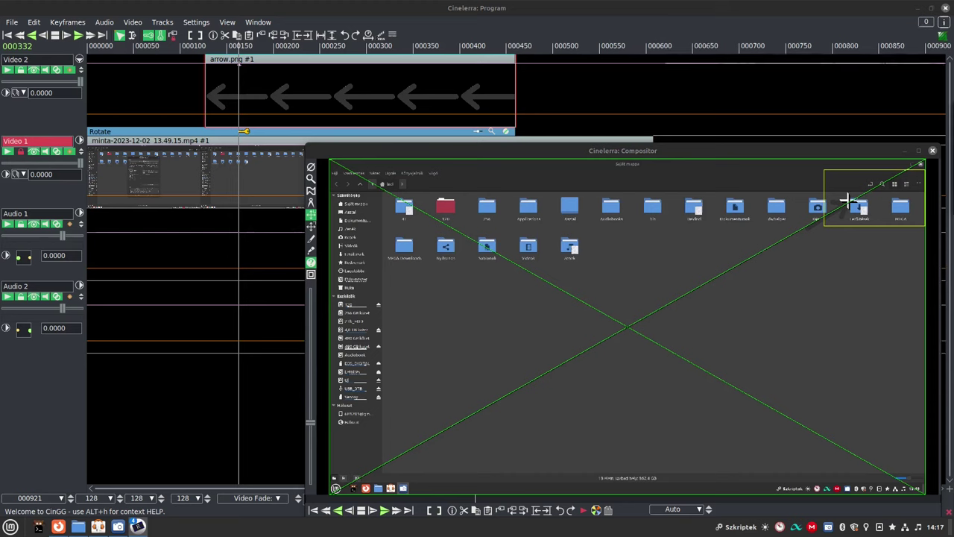
click(310, 262)
drag(398, 41, 289, 39)
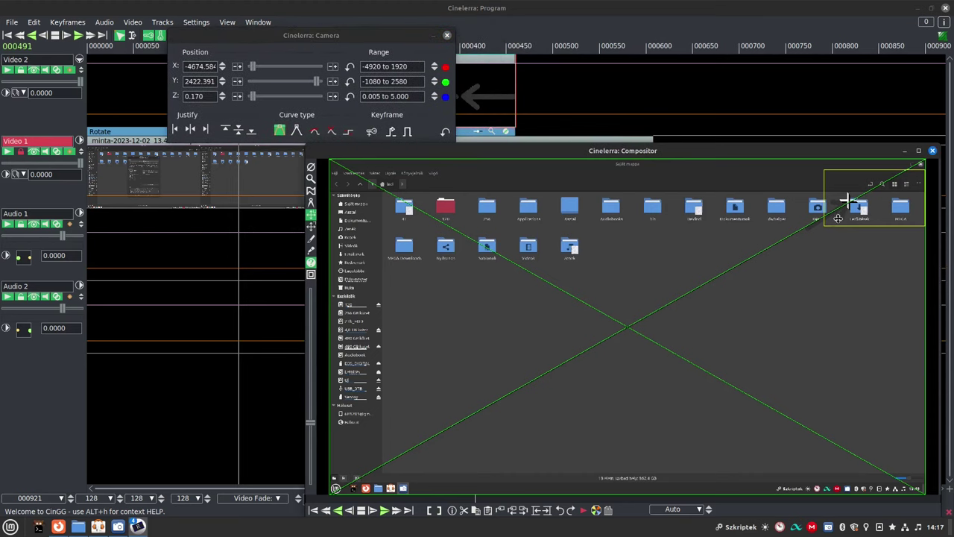
click(846, 203)
click(249, 102)
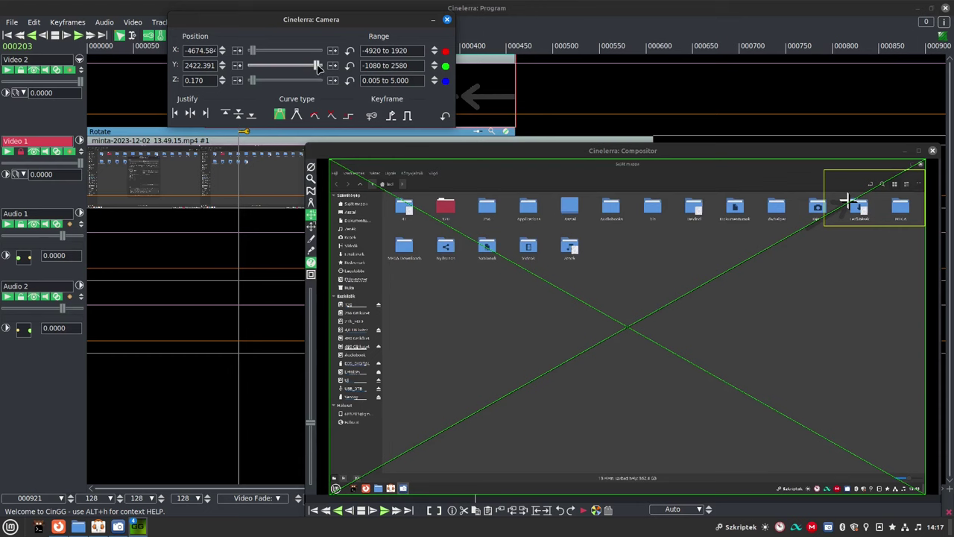
drag(317, 65, 317, 67)
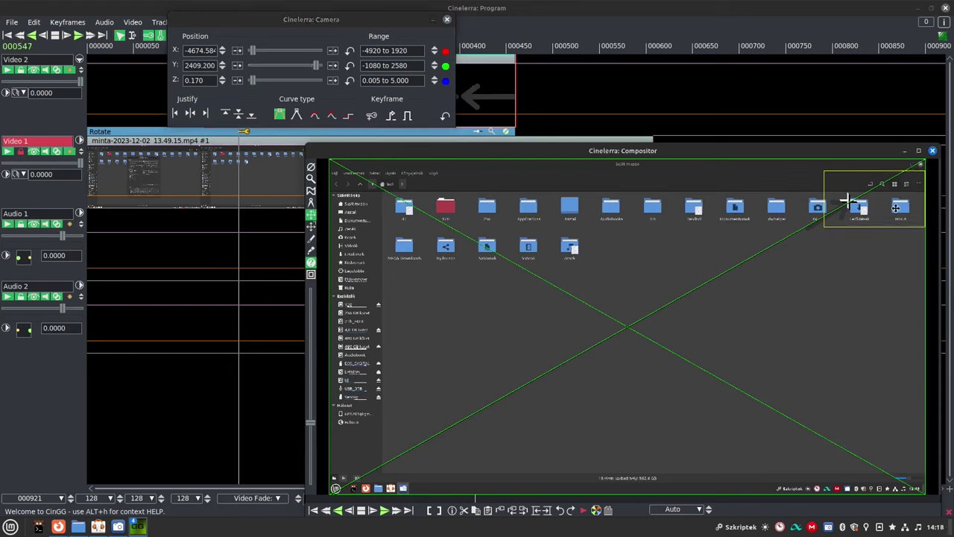
drag(845, 199, 845, 201)
click(311, 165)
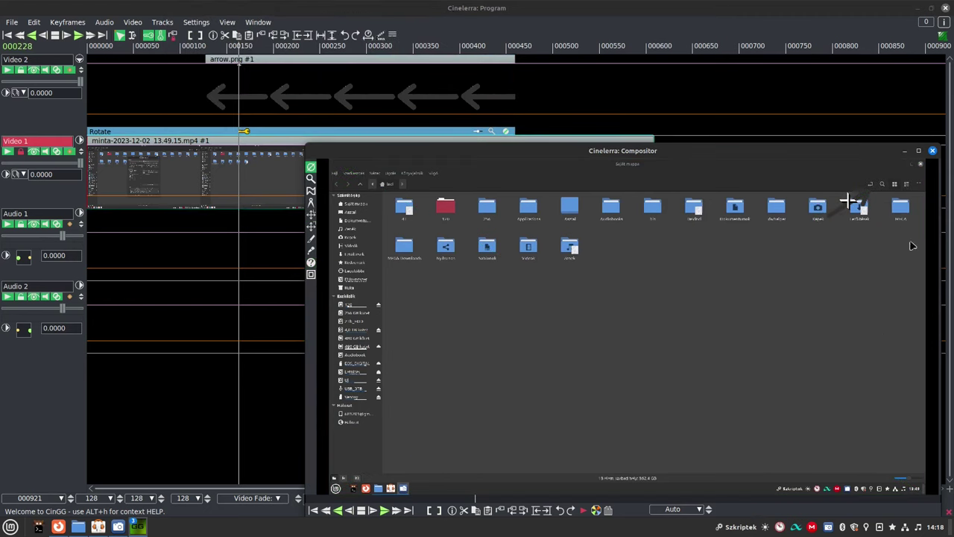